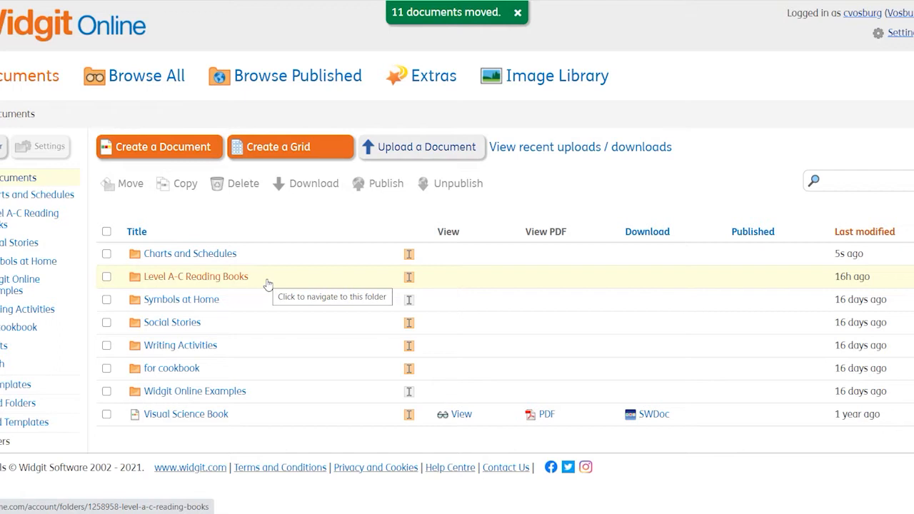
# - Open the Crows on a wire folder inside the Level A-C Reading Books folder
pyautogui.click(197, 281)
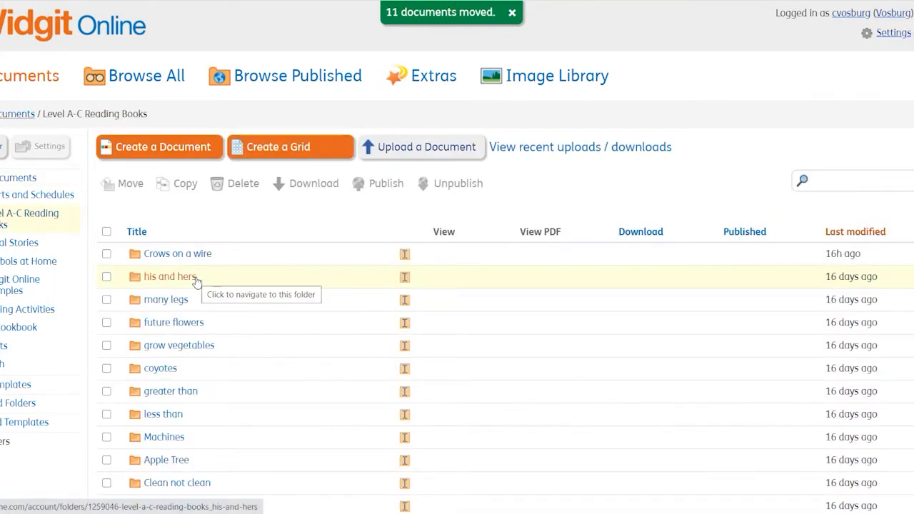
pyautogui.scroll(-1, 246, 336)
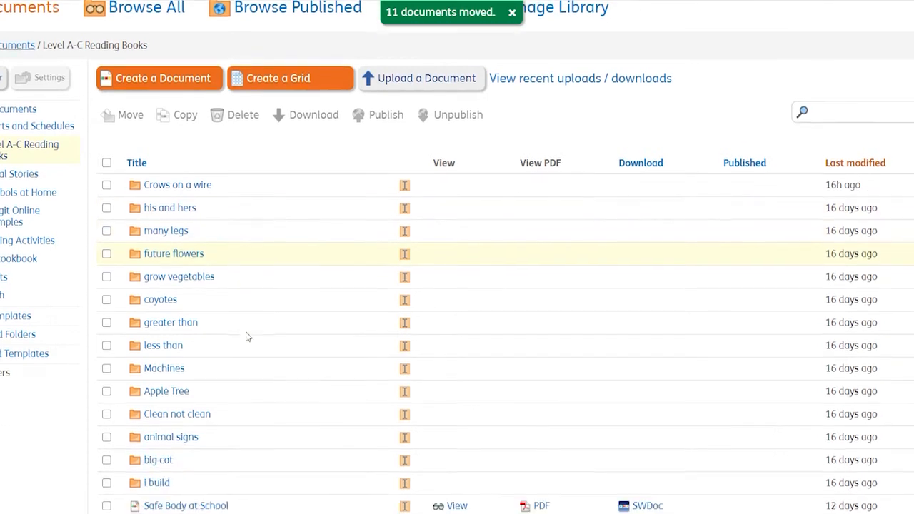
pyautogui.scroll(-1, 246, 335)
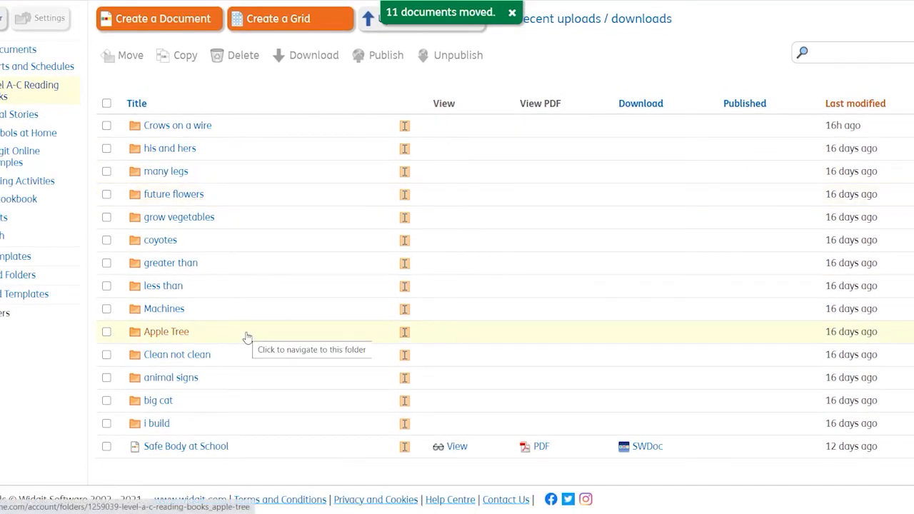
pyautogui.click(195, 128)
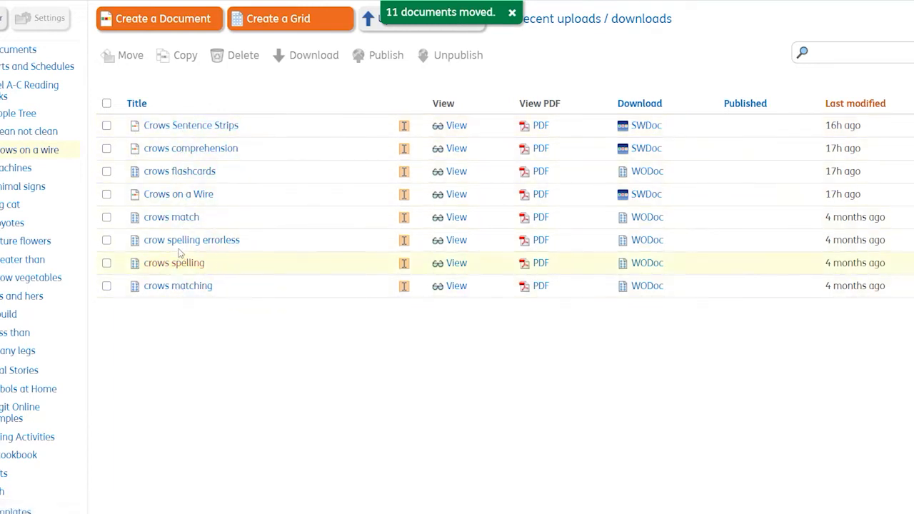
# - Open the Crows on a Wire document in the editor and view its first page
pyautogui.click(183, 200)
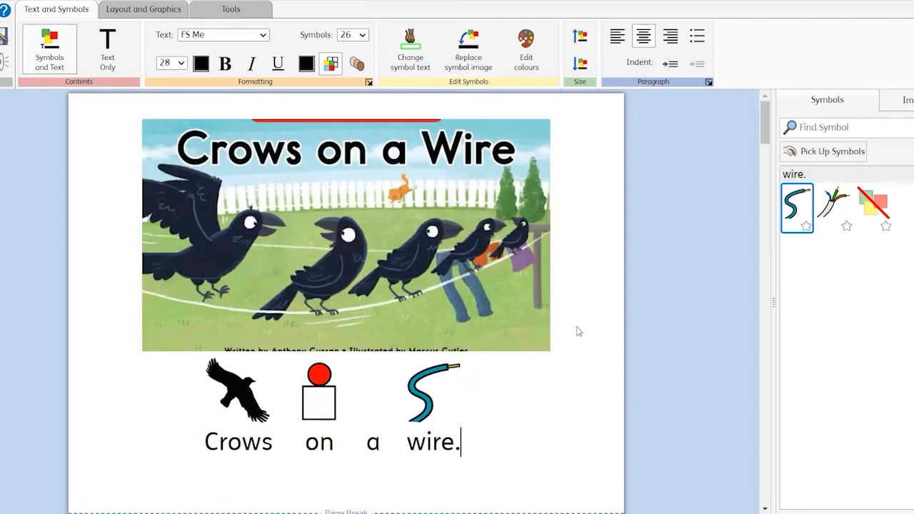
pyautogui.scroll(-1, 586, 344)
pyautogui.scroll(1, 586, 344)
pyautogui.scroll(-2, 471, 329)
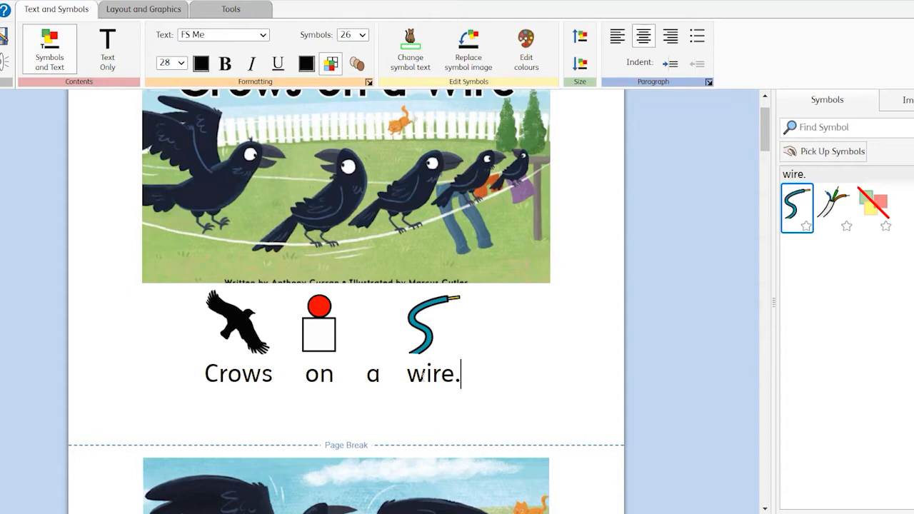
pyautogui.scroll(1, 486, 384)
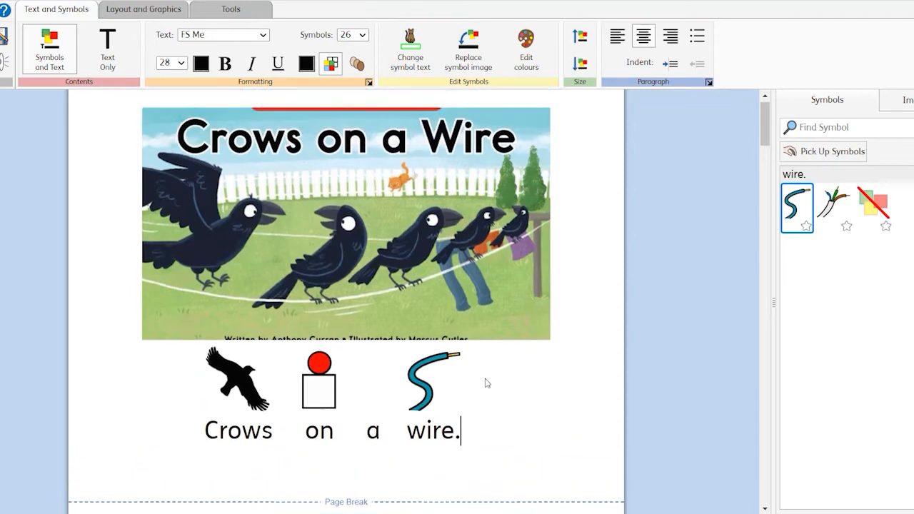
pyautogui.scroll(-2, 486, 384)
pyautogui.scroll(2, 486, 384)
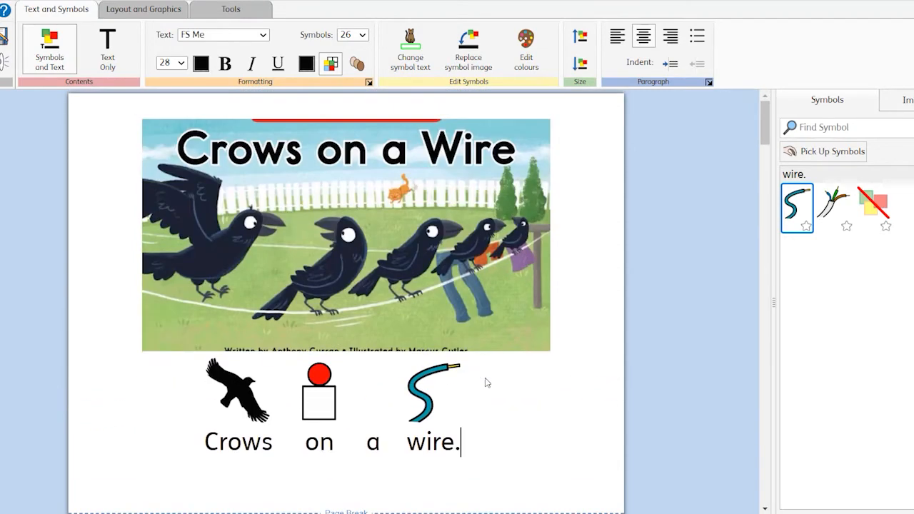
pyautogui.scroll(-1, 485, 382)
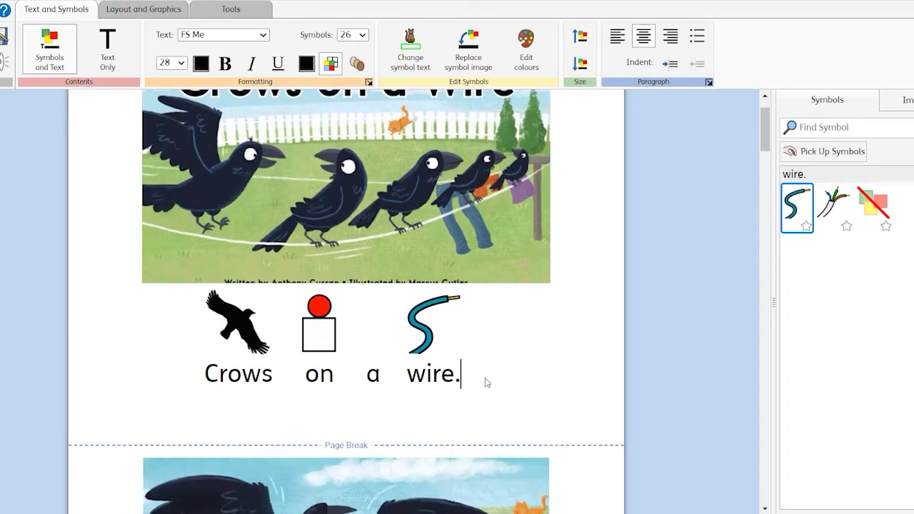
# - Rewrite the first-page sentence as "Crows on the tree." and pick the bare tree symbol for tree
pyautogui.press('BackSpace')
pyautogui.press('BackSpace')
pyautogui.press('BackSpace')
pyautogui.press('BackSpace')
pyautogui.press('BackSpace')
pyautogui.press('BackSpace')
pyautogui.press('BackSpace')
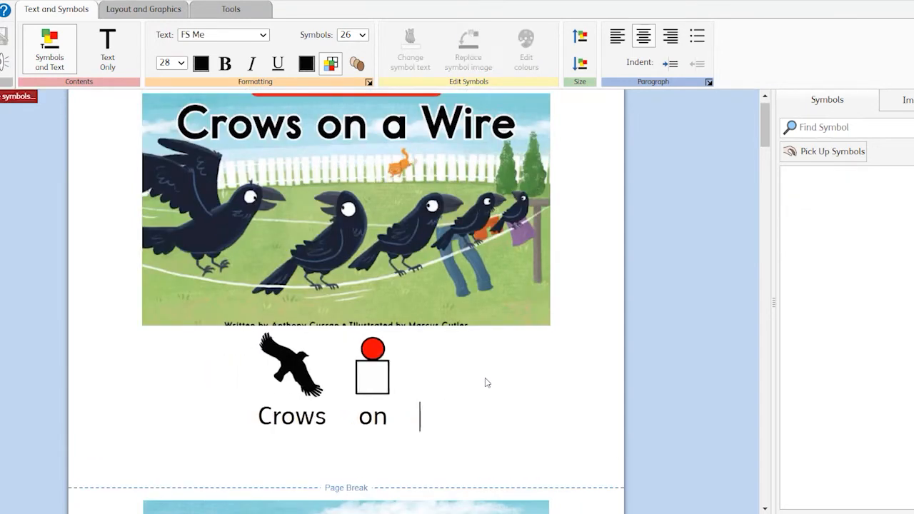
pyautogui.write('the')
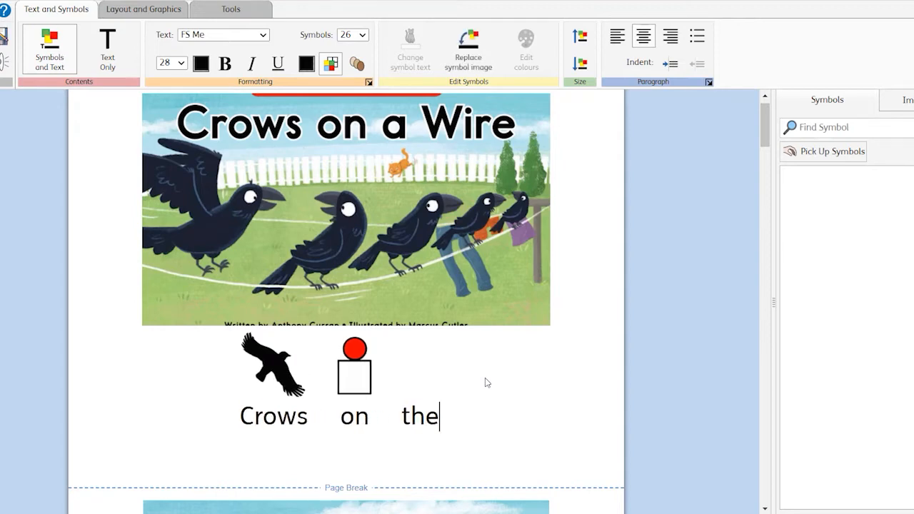
pyautogui.write(' tree')
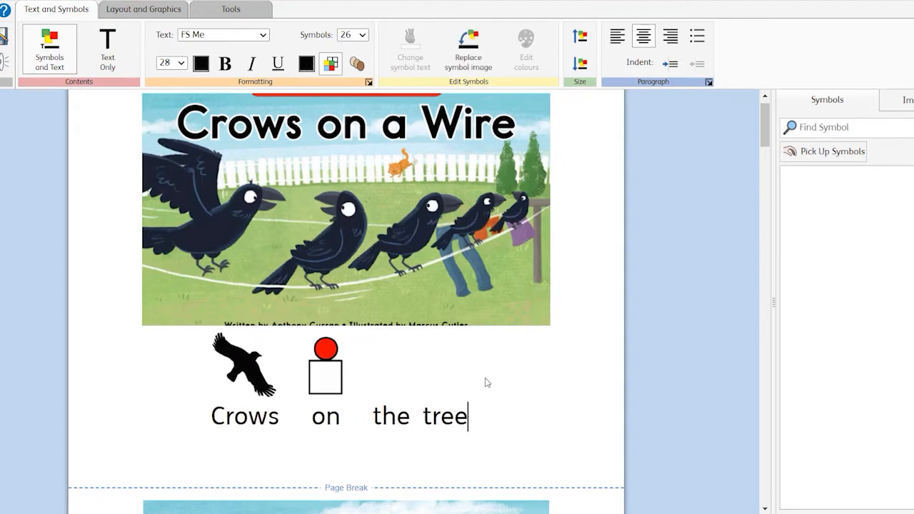
pyautogui.write('.')
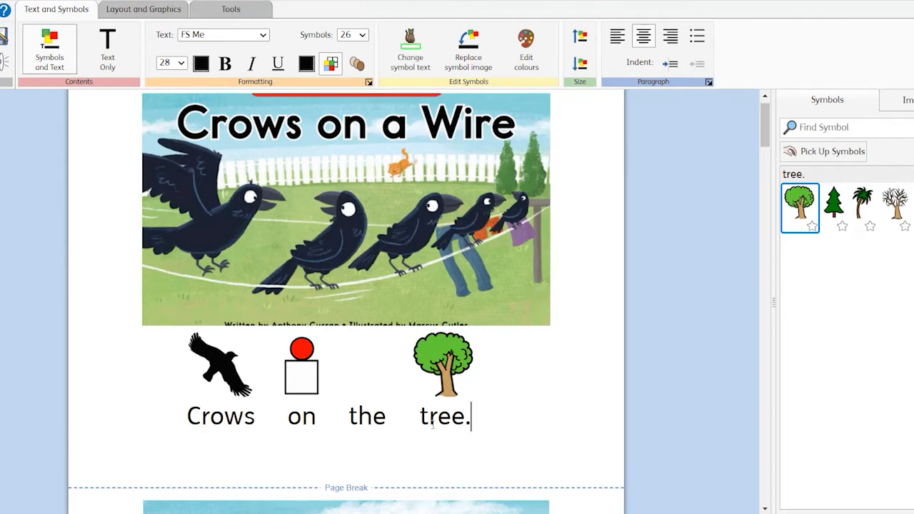
pyautogui.click(834, 207)
pyautogui.click(895, 206)
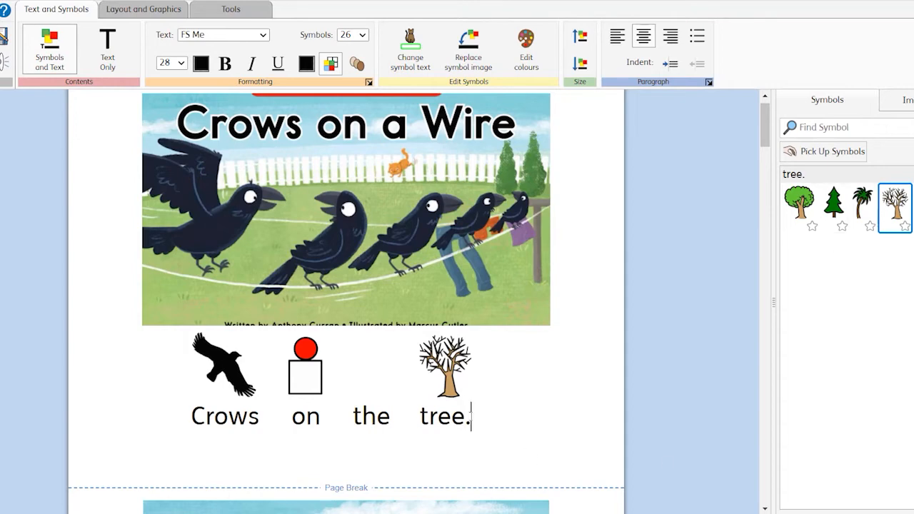
# - Replace "tree." with "Wire." in the first-page sentence
pyautogui.press('BackSpace')
pyautogui.press('BackSpace')
pyautogui.press('BackSpace')
pyautogui.press('BackSpace')
pyautogui.press('BackSpace')
pyautogui.write('W')
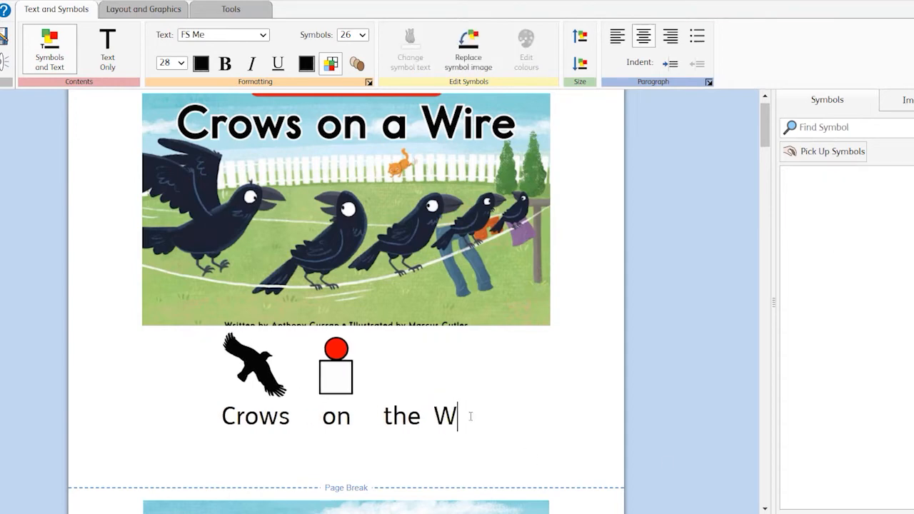
pyautogui.write('ire')
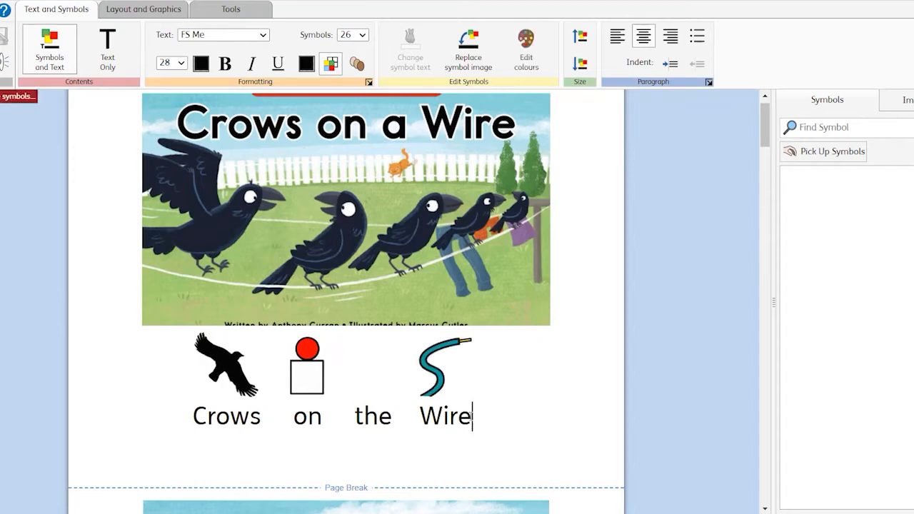
pyautogui.write('.')
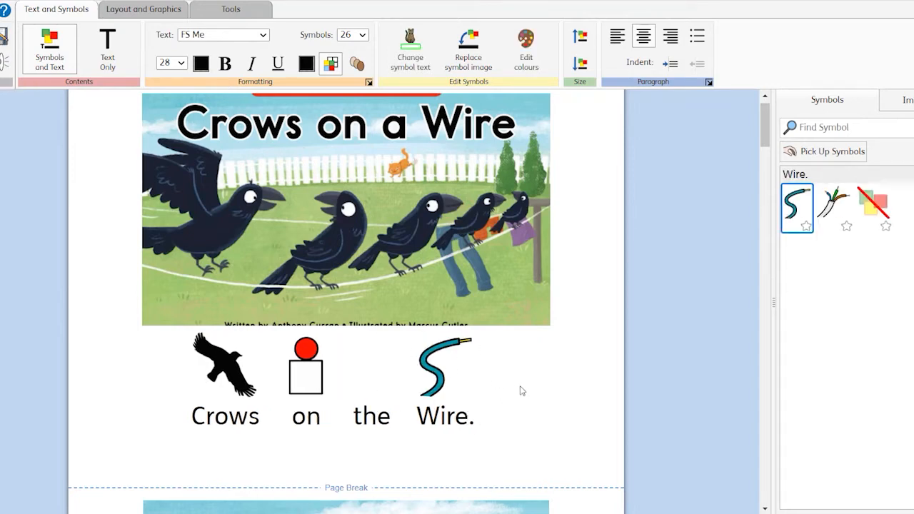
# - Scroll through the following pages to review their sentences and symbols
pyautogui.scroll(-7, 521, 390)
pyautogui.scroll(-5, 520, 390)
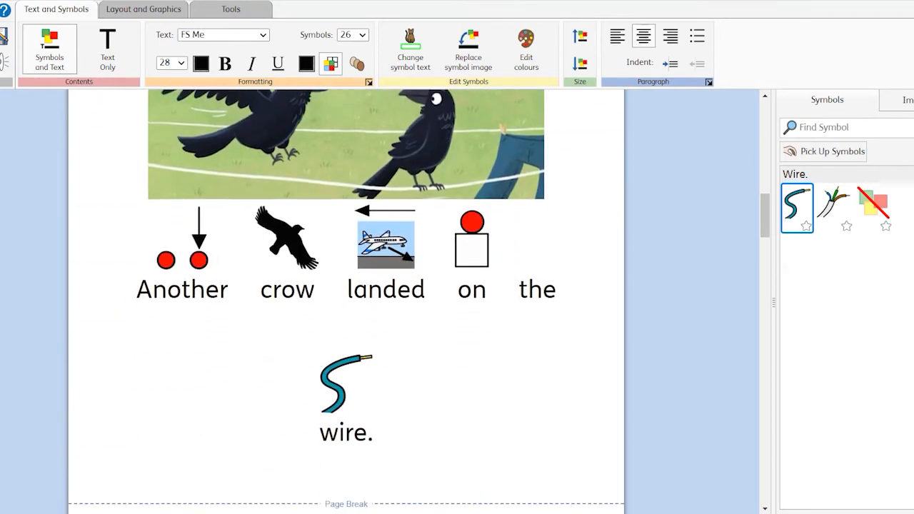
pyautogui.scroll(-2, 443, 377)
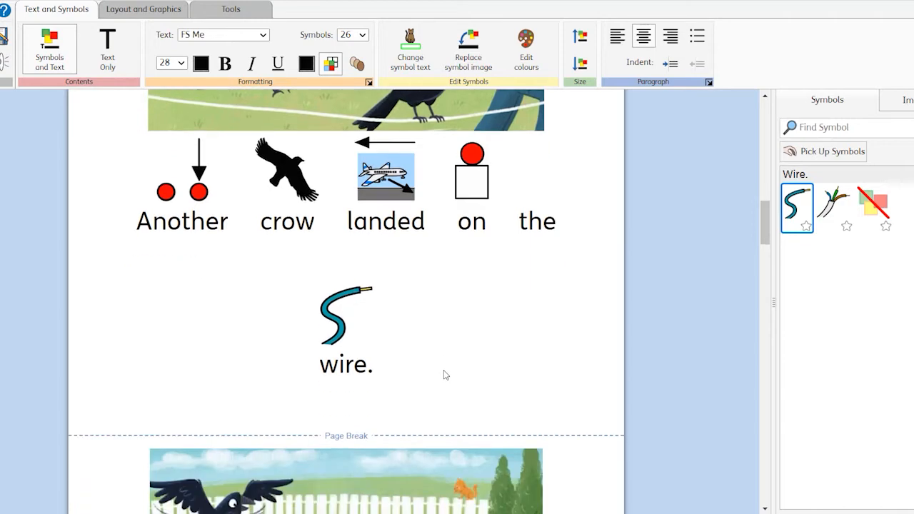
pyautogui.scroll(5, 444, 372)
pyautogui.scroll(-5, 443, 370)
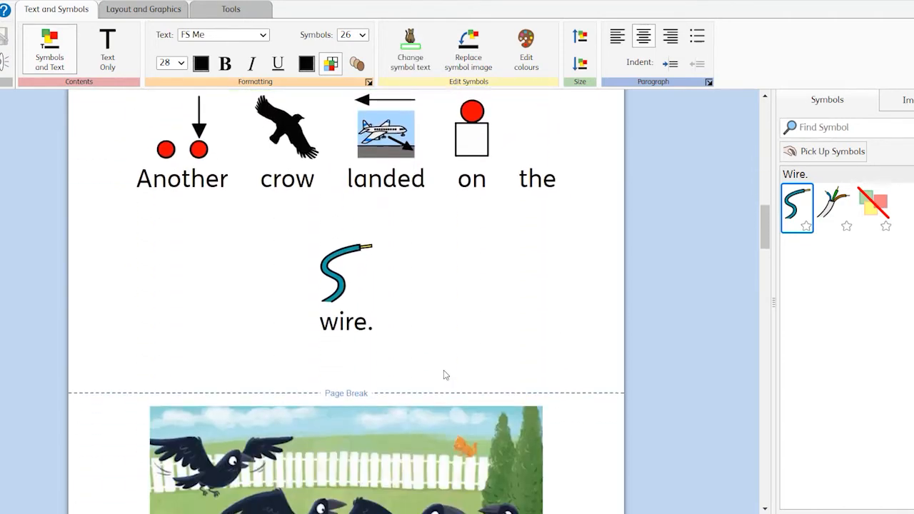
pyautogui.scroll(-5, 443, 373)
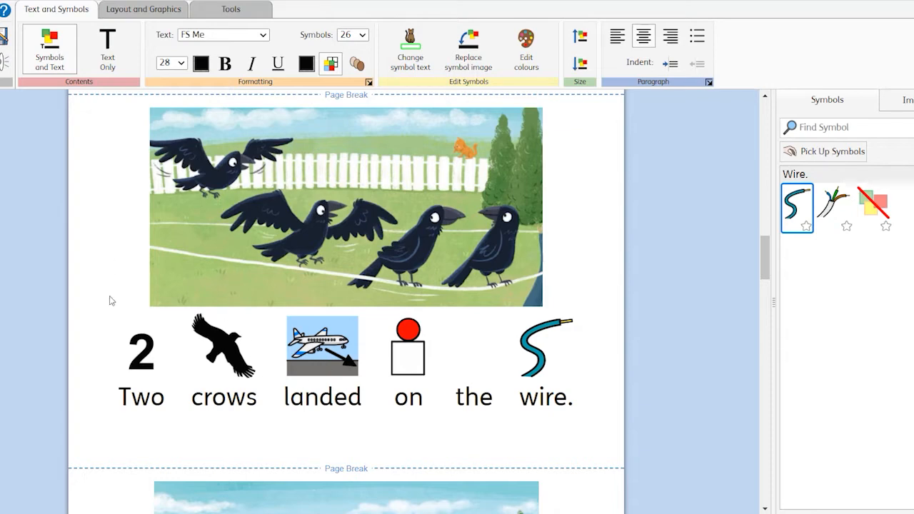
pyautogui.scroll(-6, 467, 382)
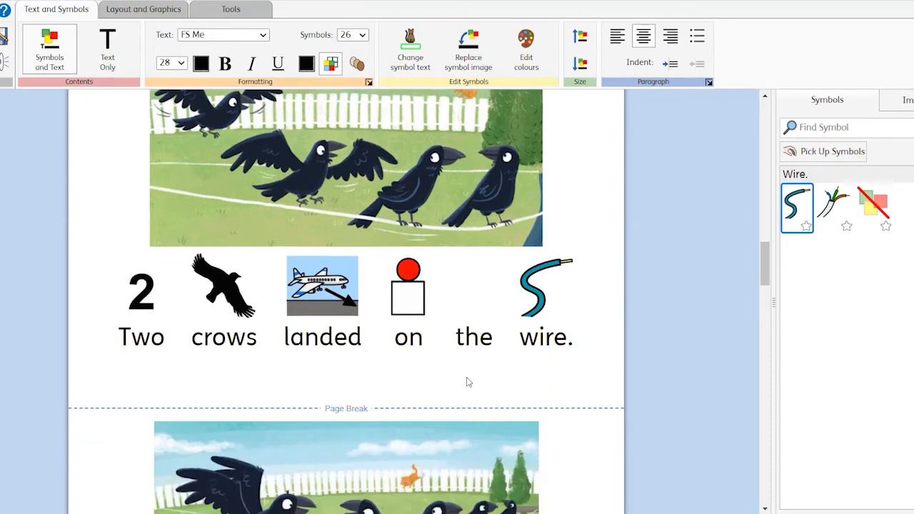
pyautogui.scroll(-6, 468, 382)
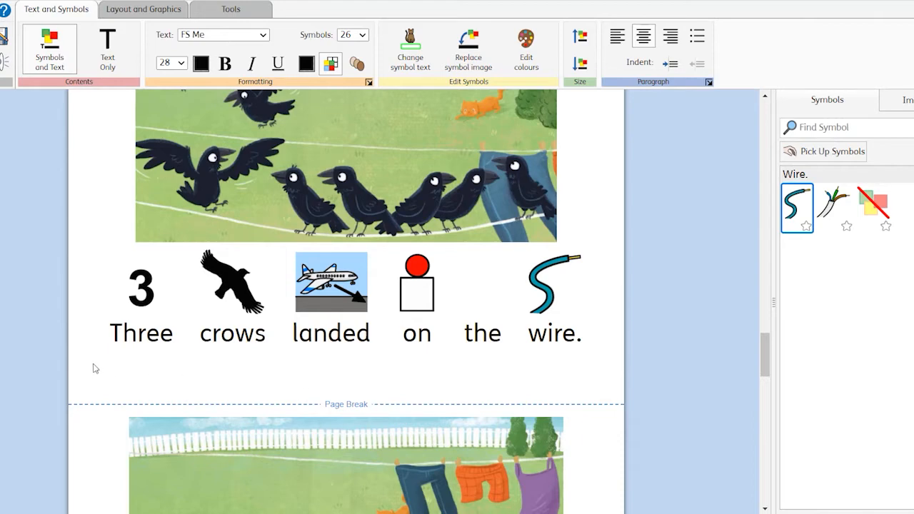
pyautogui.scroll(3, 220, 357)
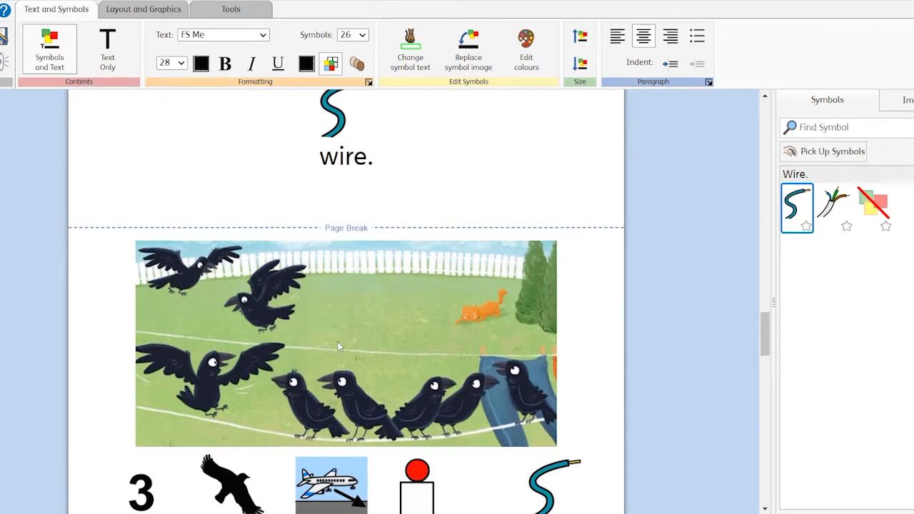
pyautogui.scroll(-1, 184, 262)
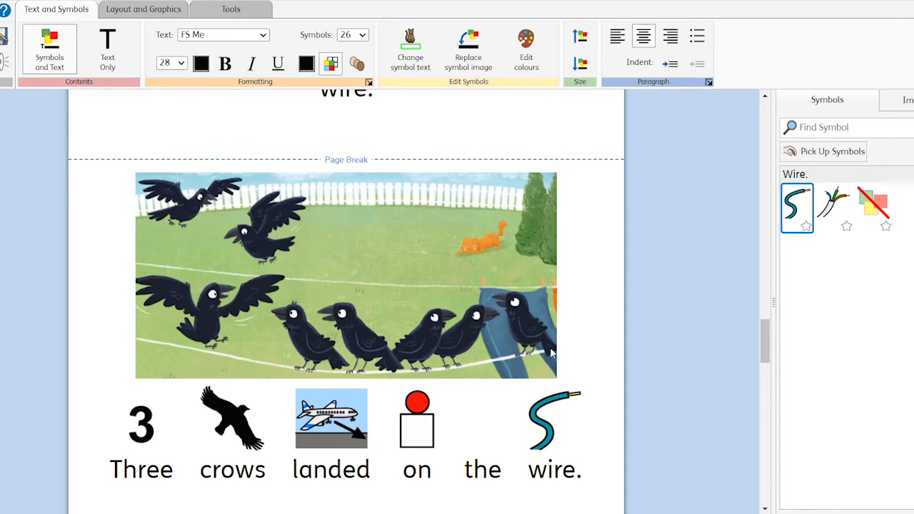
pyautogui.scroll(-1, 367, 284)
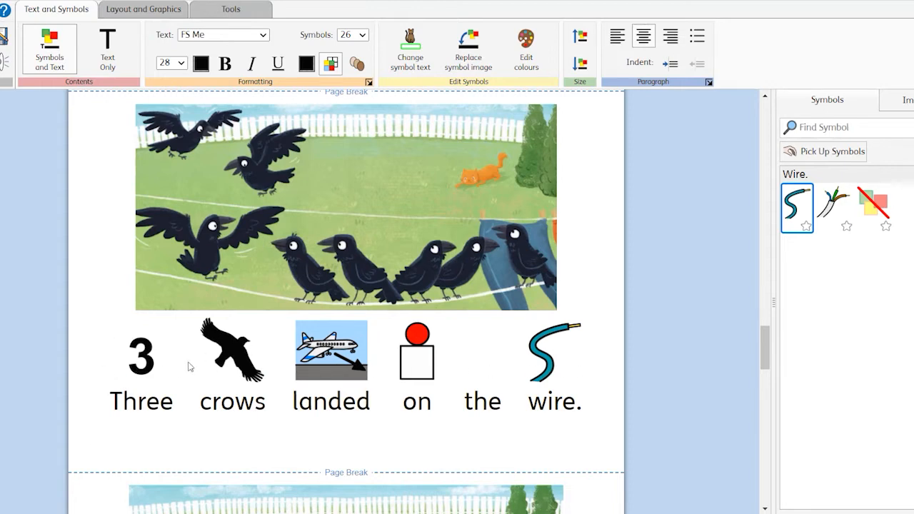
pyautogui.scroll(-1, 190, 366)
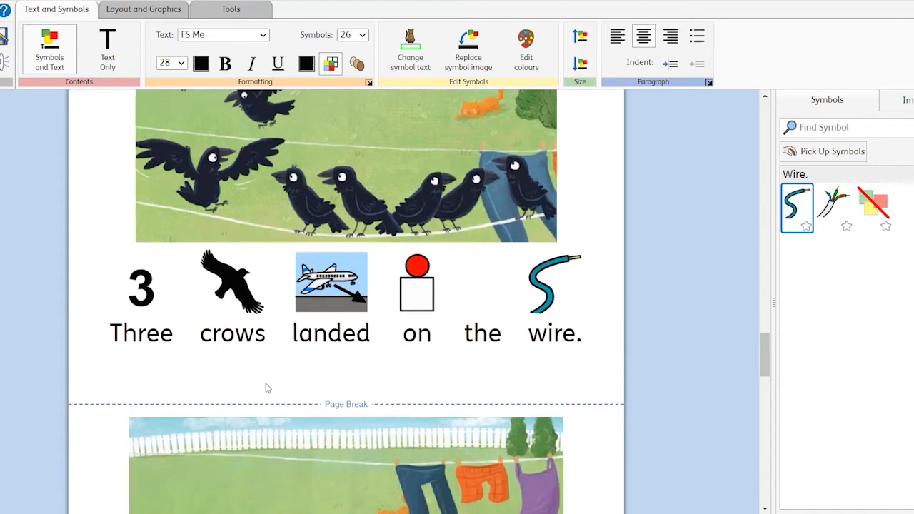
pyautogui.scroll(-3, 291, 389)
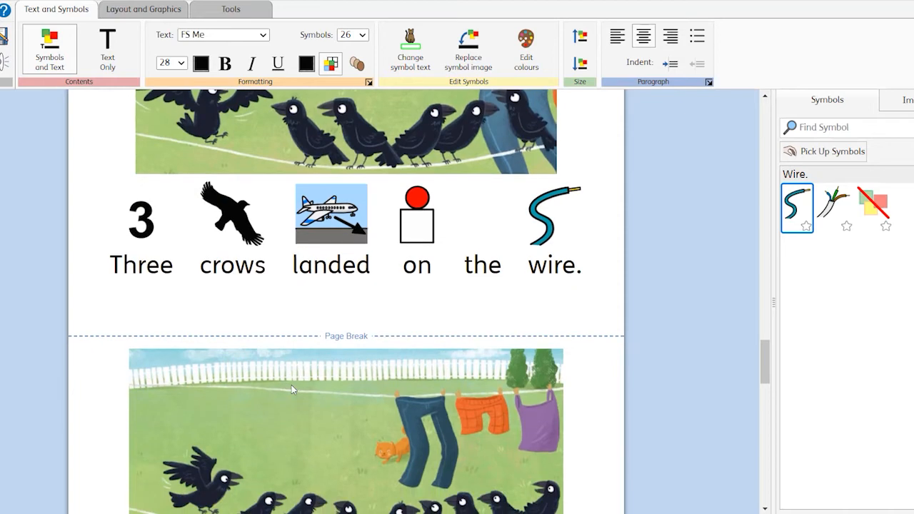
pyautogui.scroll(-5, 291, 389)
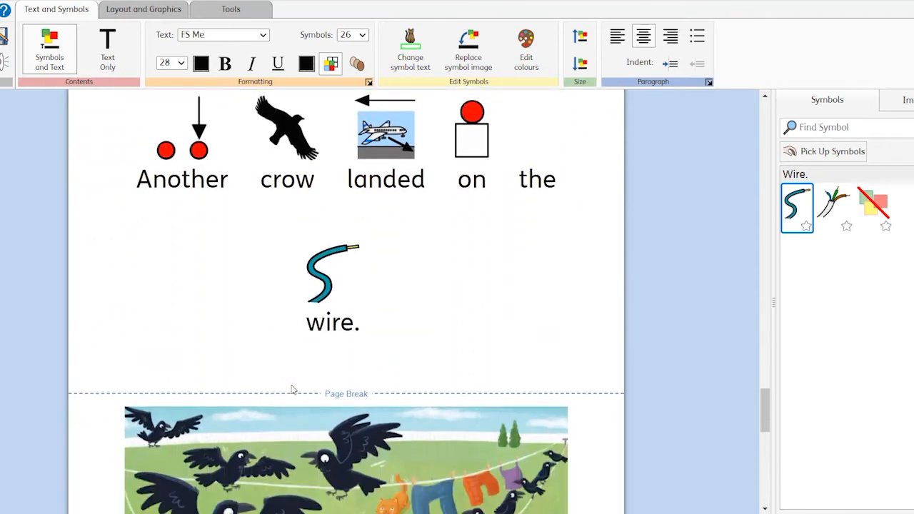
pyautogui.scroll(1, 292, 390)
pyautogui.scroll(-1, 292, 390)
pyautogui.scroll(-1, 379, 307)
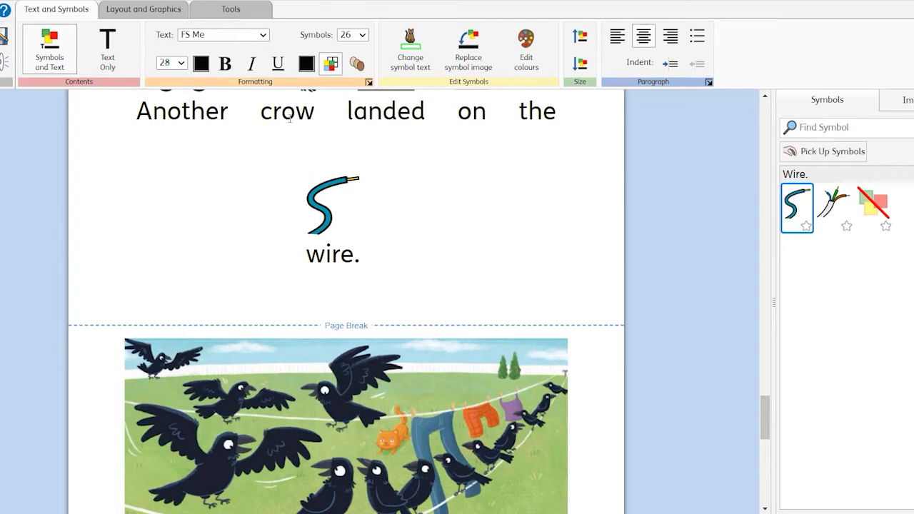
pyautogui.scroll(2, 251, 357)
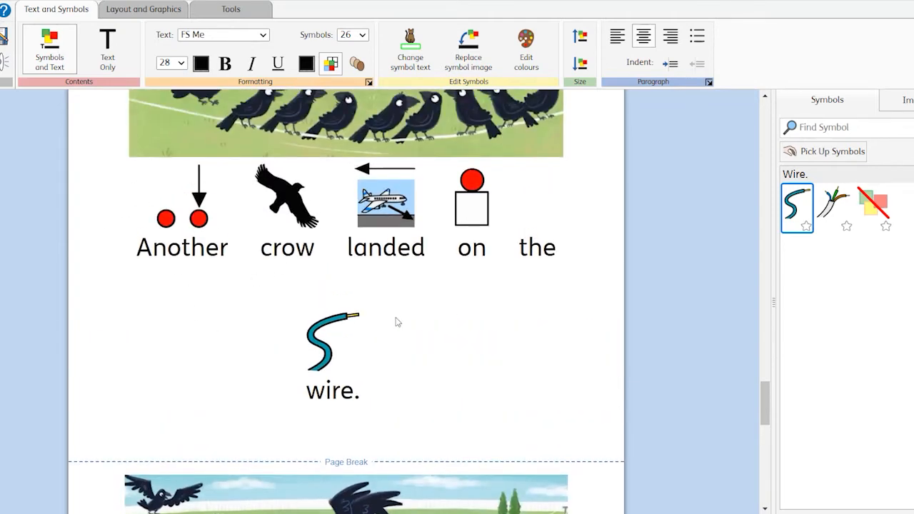
pyautogui.scroll(-5, 438, 331)
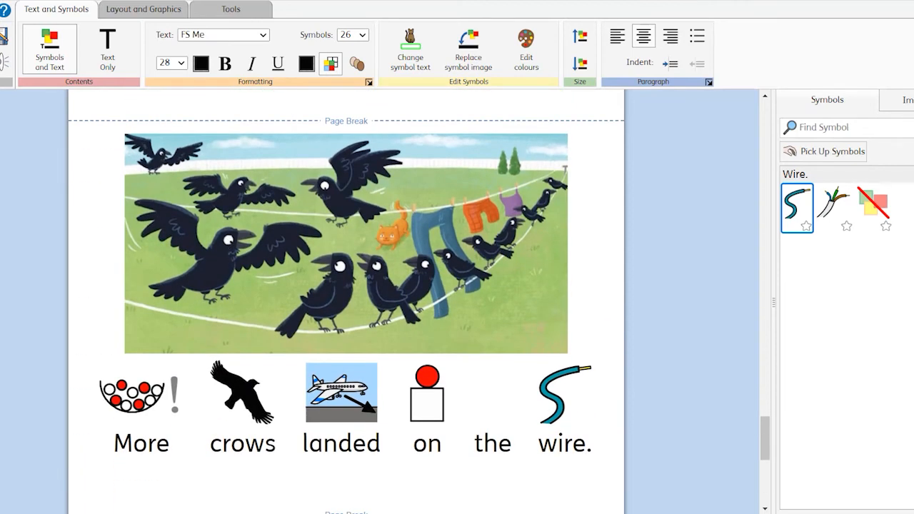
# - Close the editor without saving the changes
pyautogui.click(2, 10)
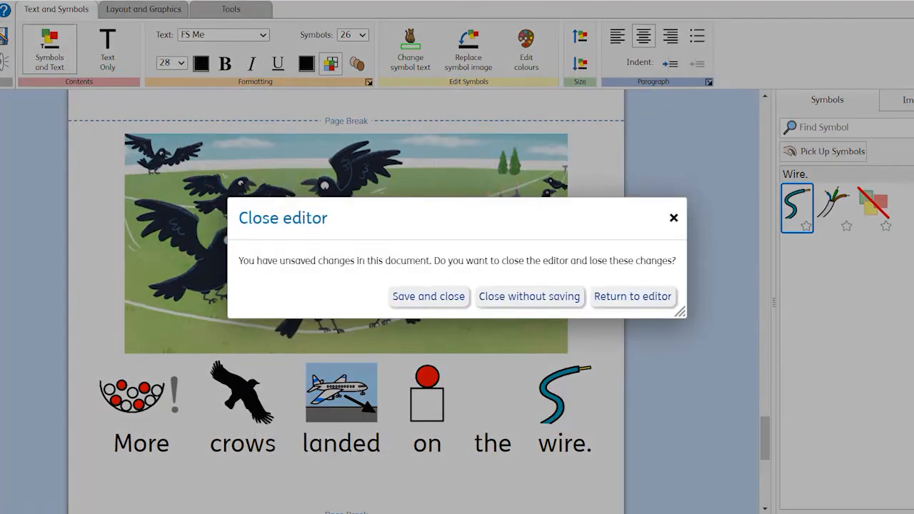
pyautogui.click(550, 300)
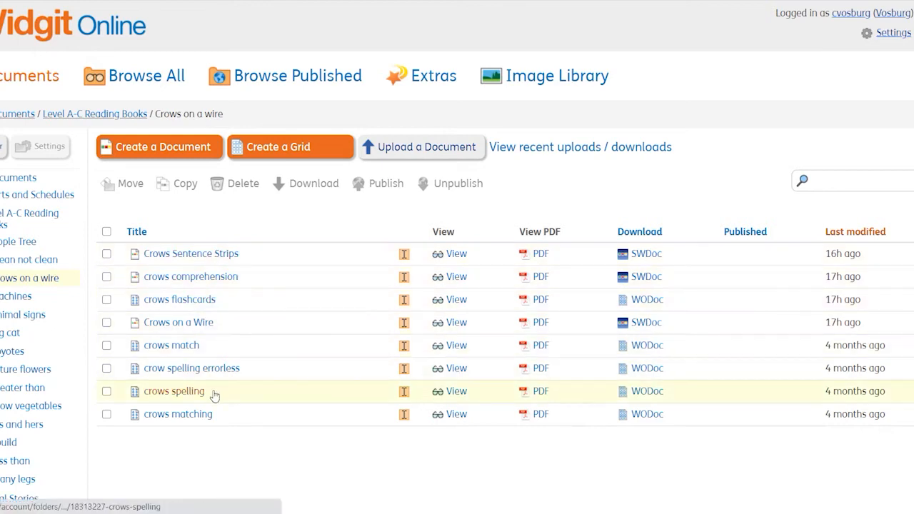
# - Open the "crows comprehension" document, reverting to the previously saved version instead of the existing draft
pyautogui.click(210, 284)
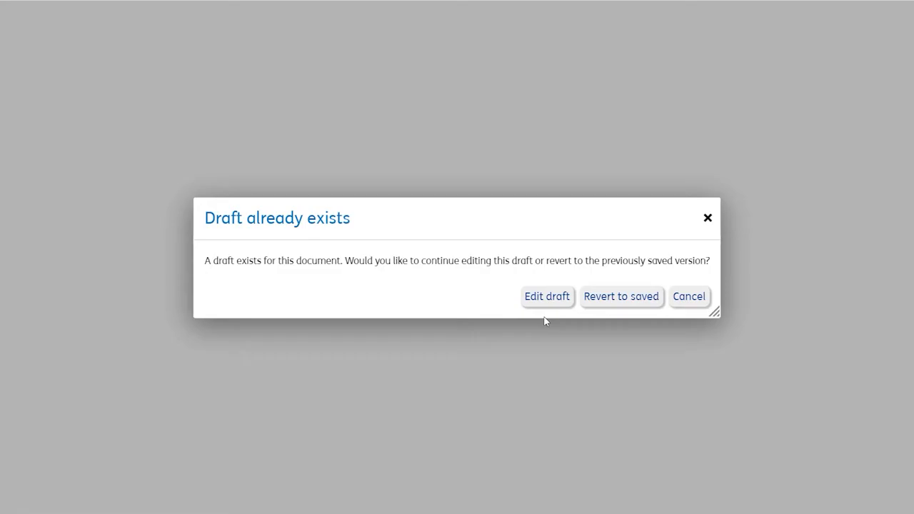
pyautogui.click(619, 300)
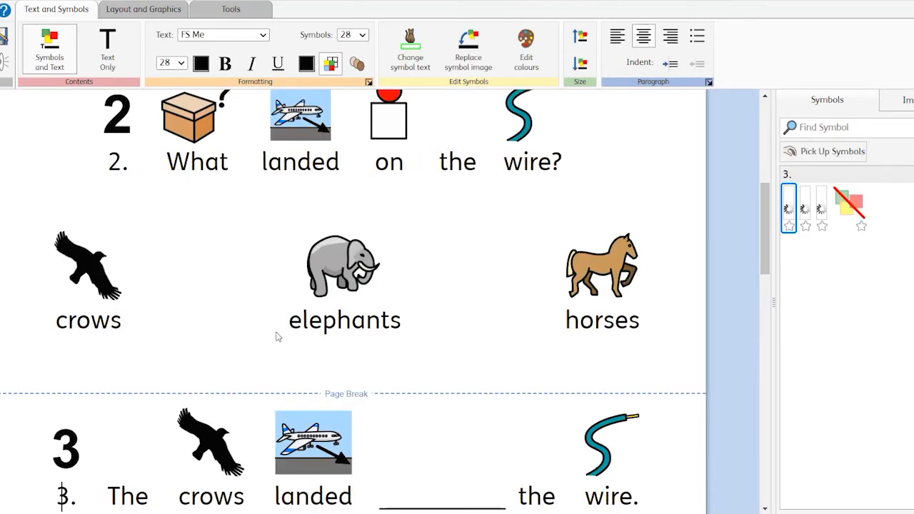
# - Scroll through the comprehension pages to review the questions and answer symbols, then close the editor
pyautogui.scroll(5, 249, 330)
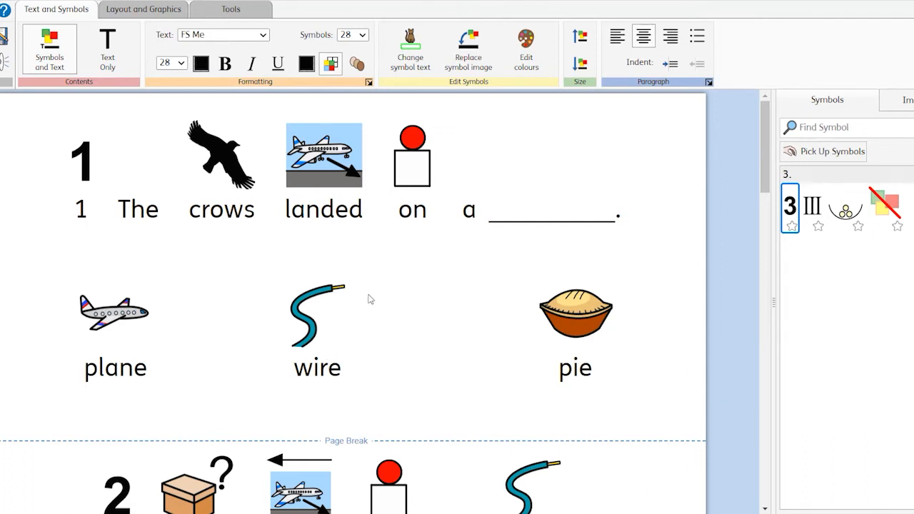
pyautogui.scroll(-6, 415, 395)
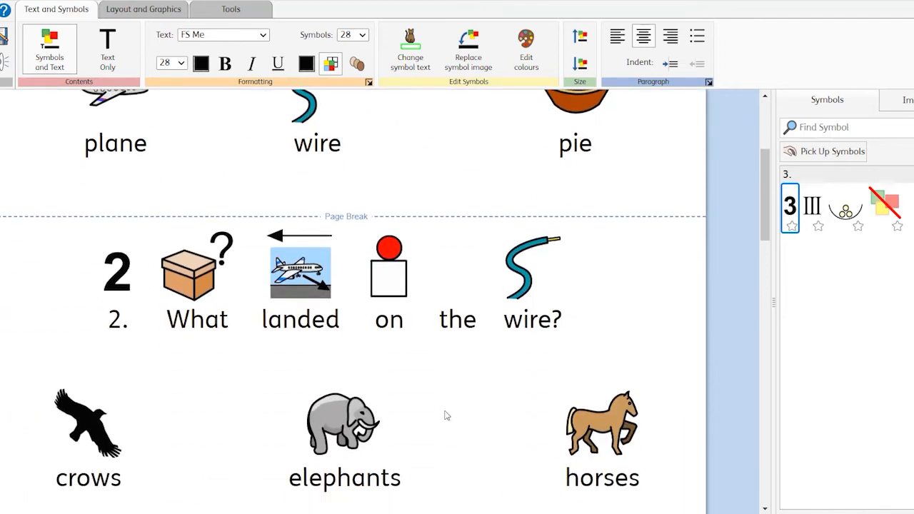
pyautogui.scroll(-4, 446, 415)
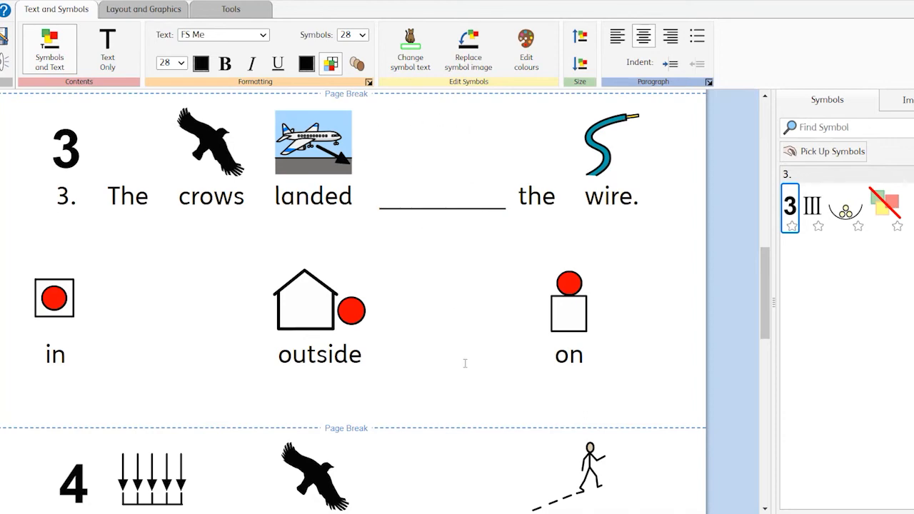
pyautogui.scroll(-8, 465, 363)
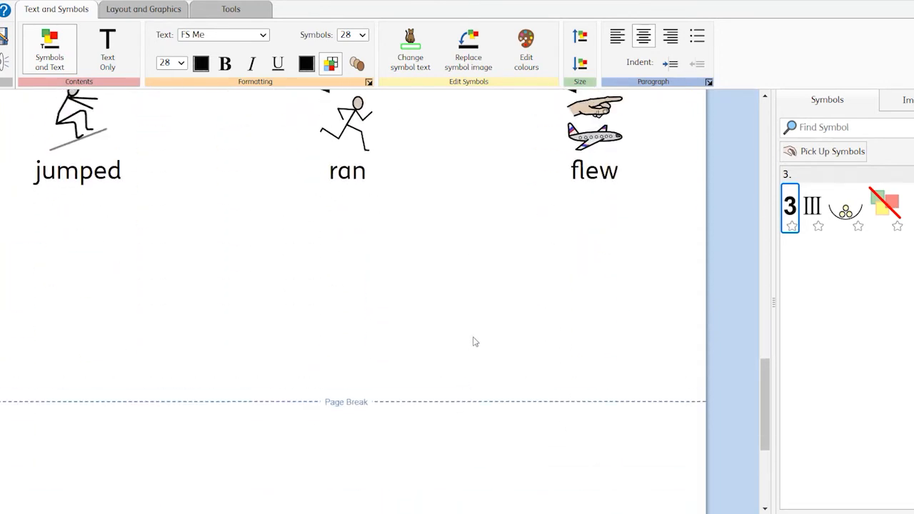
pyautogui.scroll(15, 473, 342)
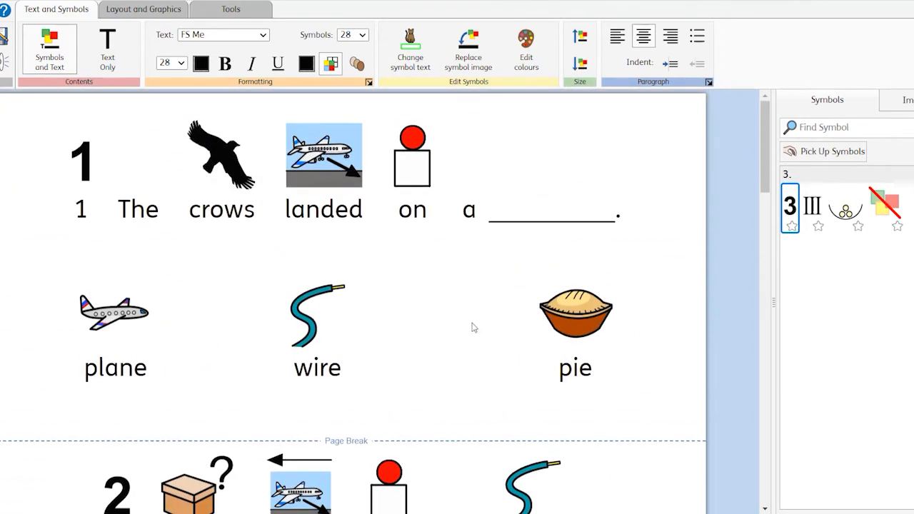
pyautogui.click(1, 218)
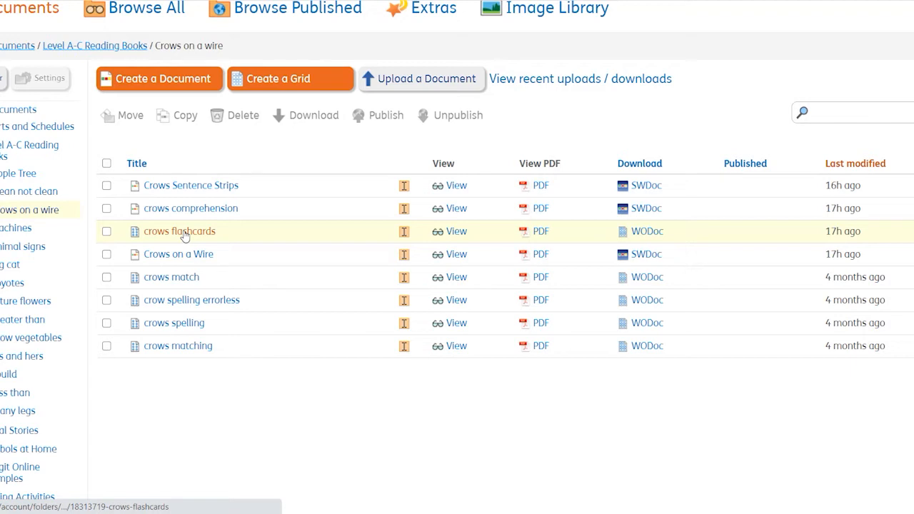
# - Open the "crows flashcards" document for editing and deselect its title frame
pyautogui.click(184, 233)
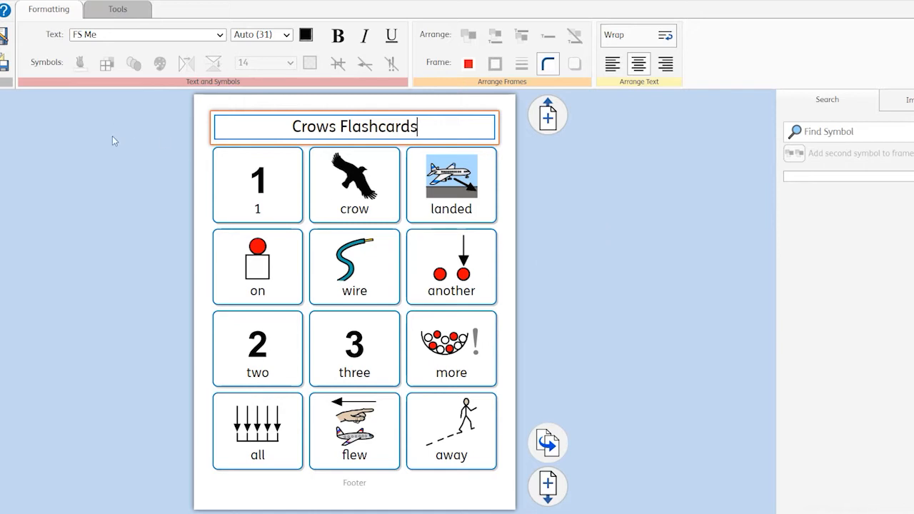
pyautogui.click(162, 173)
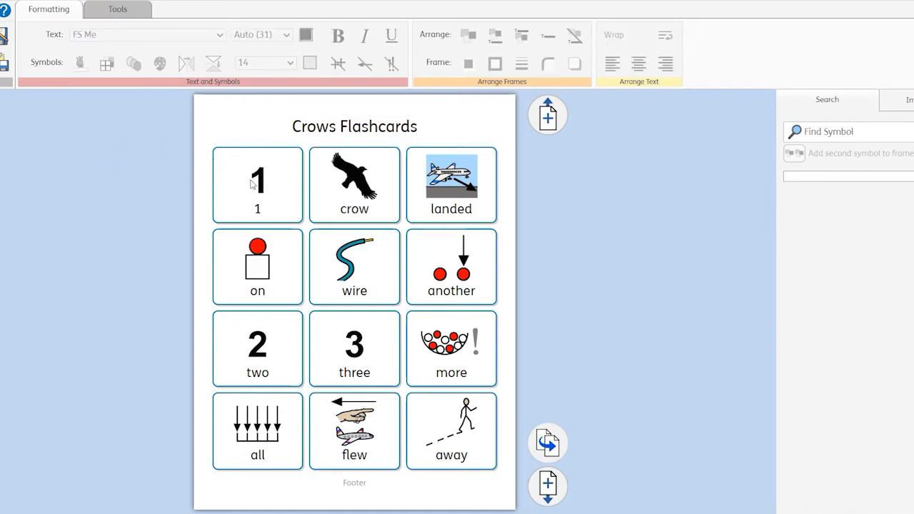
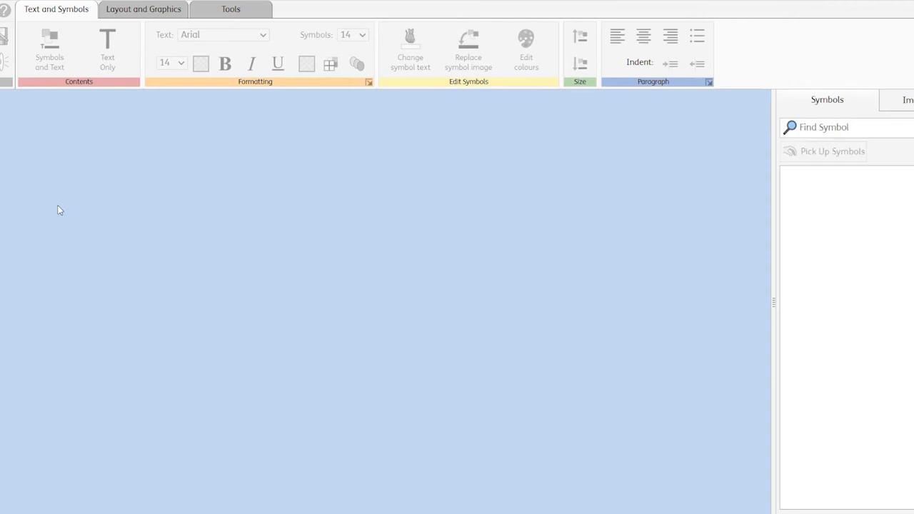
# - Scroll through the Crows on a Wire story pages to review the sentences and their symbols, then close it
pyautogui.scroll(10, 321, 253)
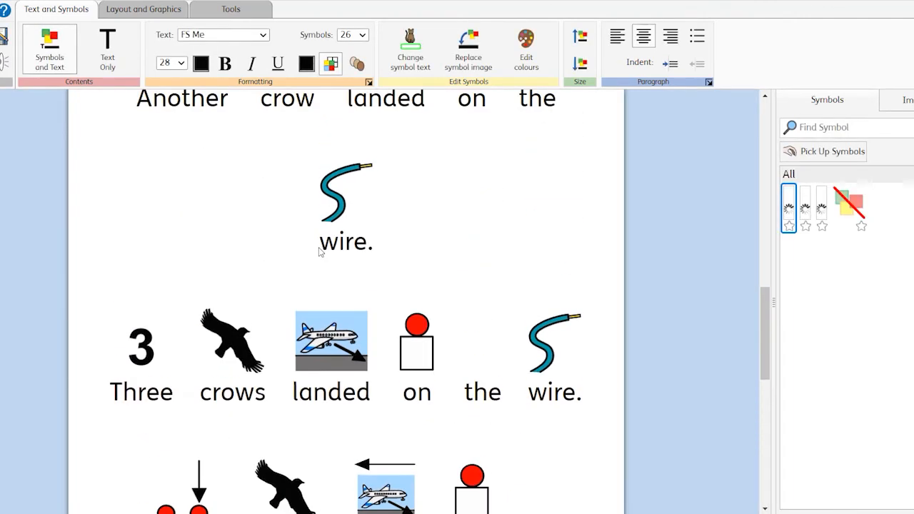
pyautogui.scroll(5, 319, 246)
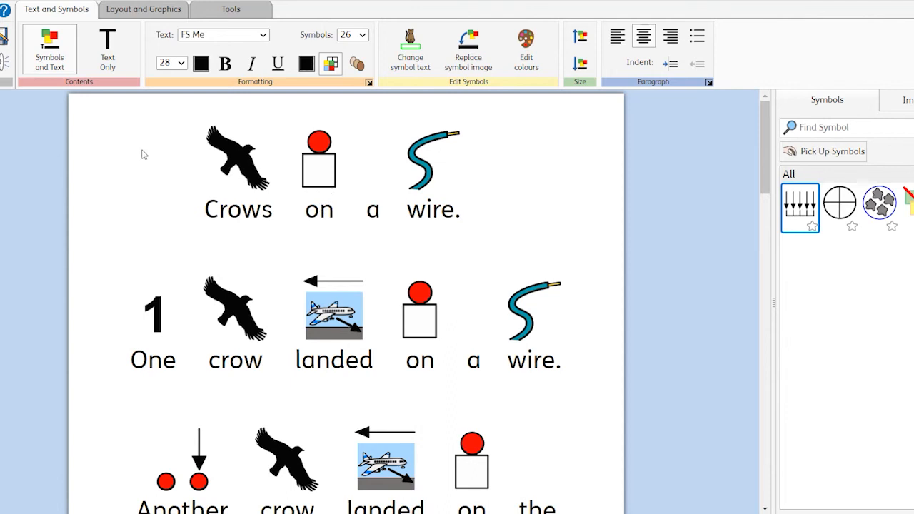
pyautogui.scroll(-1, 75, 215)
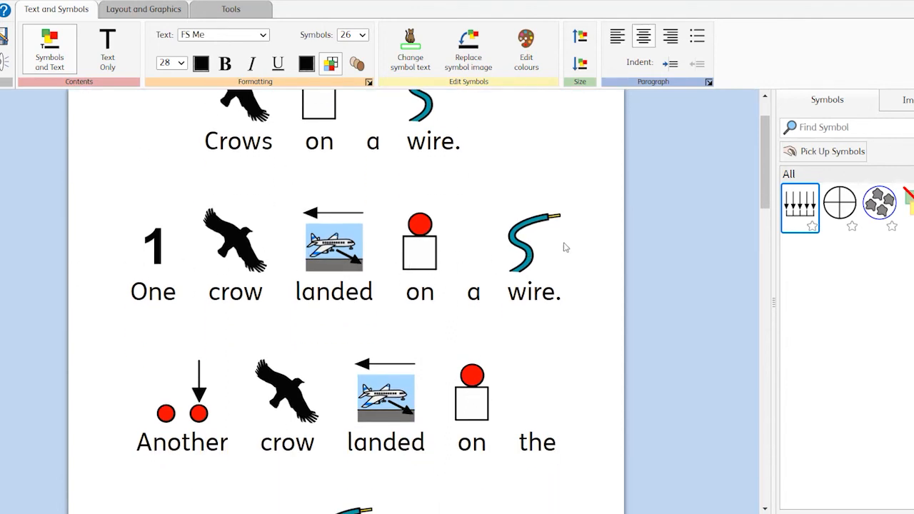
pyautogui.scroll(-2, 411, 303)
pyautogui.scroll(1, 128, 214)
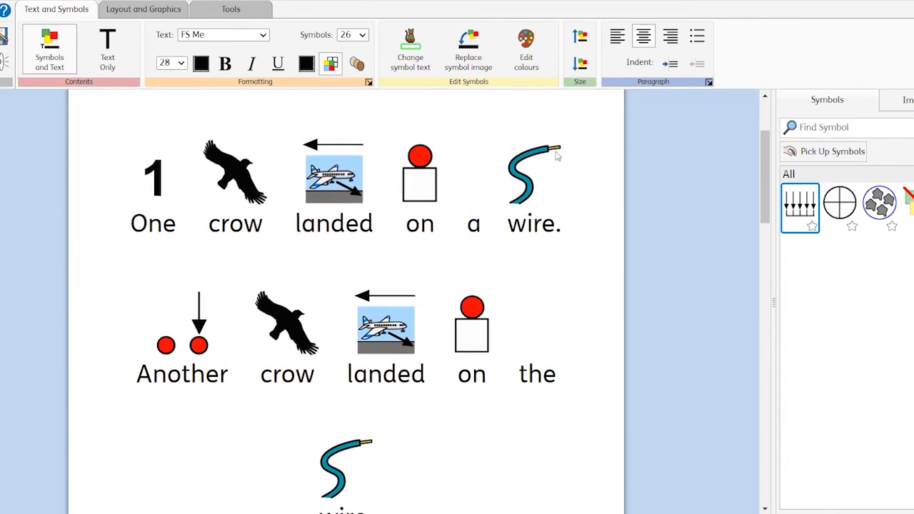
pyautogui.scroll(-16, 186, 281)
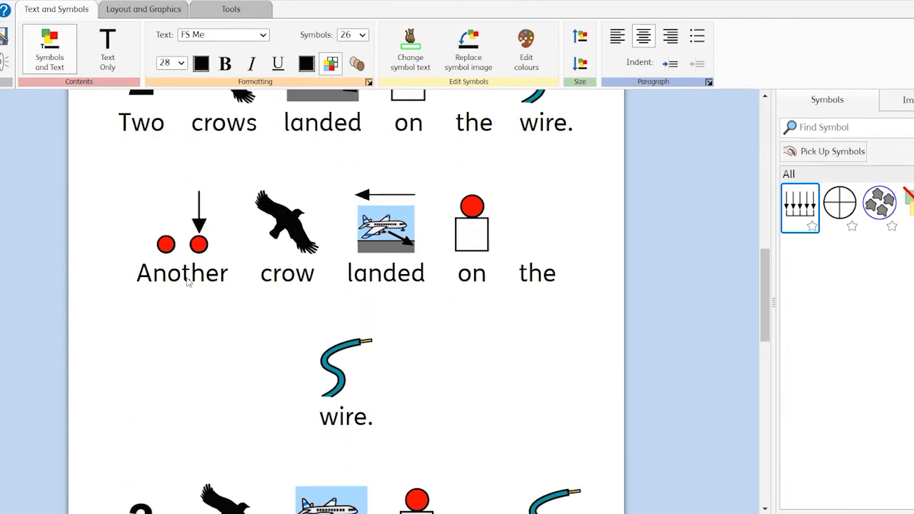
pyautogui.scroll(-3, 187, 282)
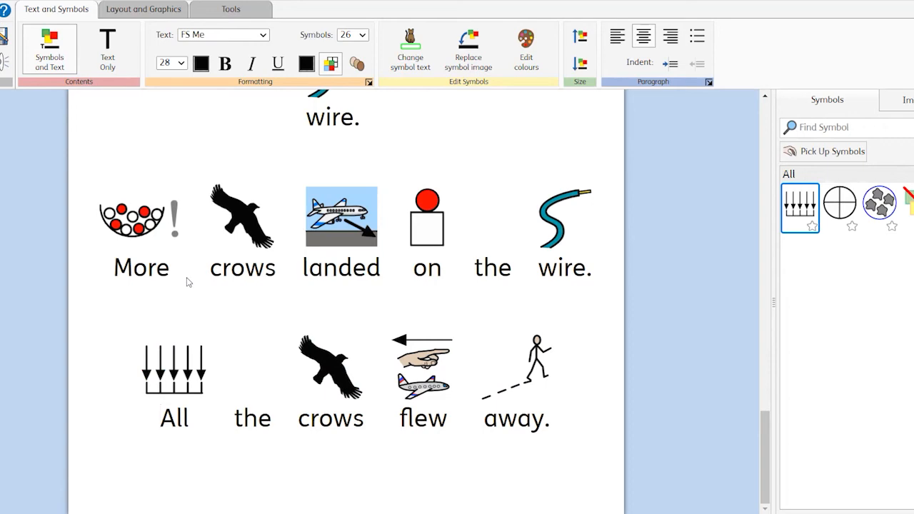
pyautogui.scroll(20, 186, 281)
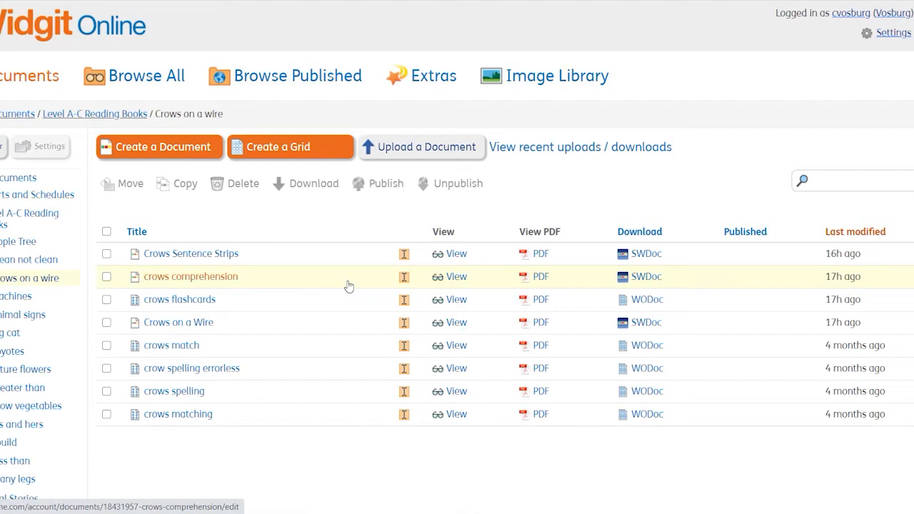
pyautogui.scroll(-2, 348, 286)
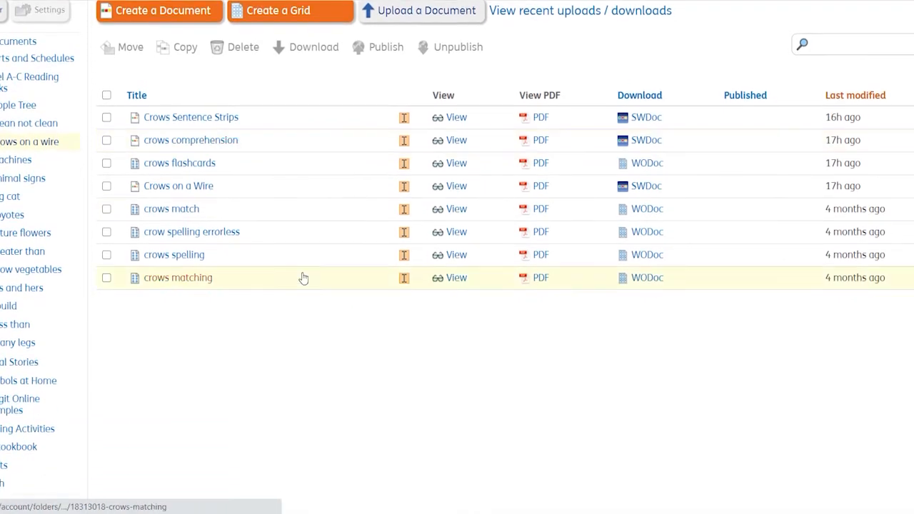
# - Open the "crows match" worksheet to preview its word-to-picture matching layout, then close it
pyautogui.click(196, 212)
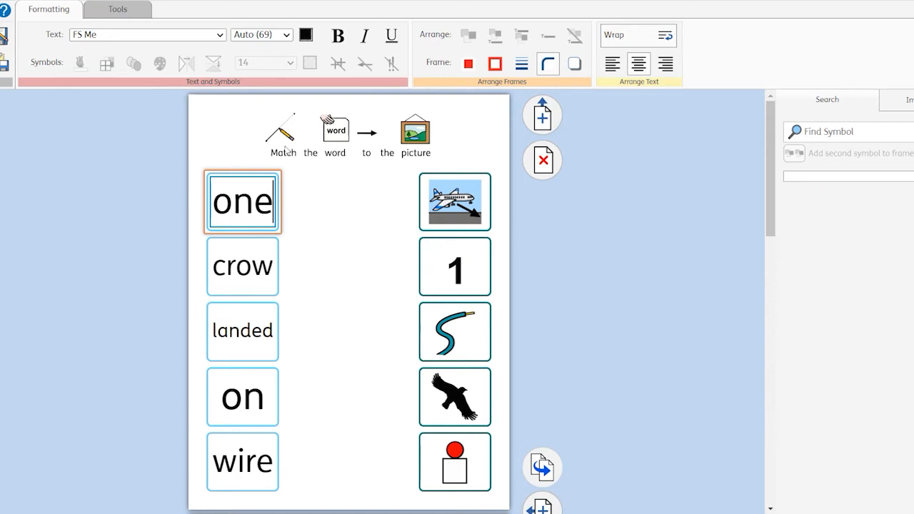
pyautogui.click(242, 142)
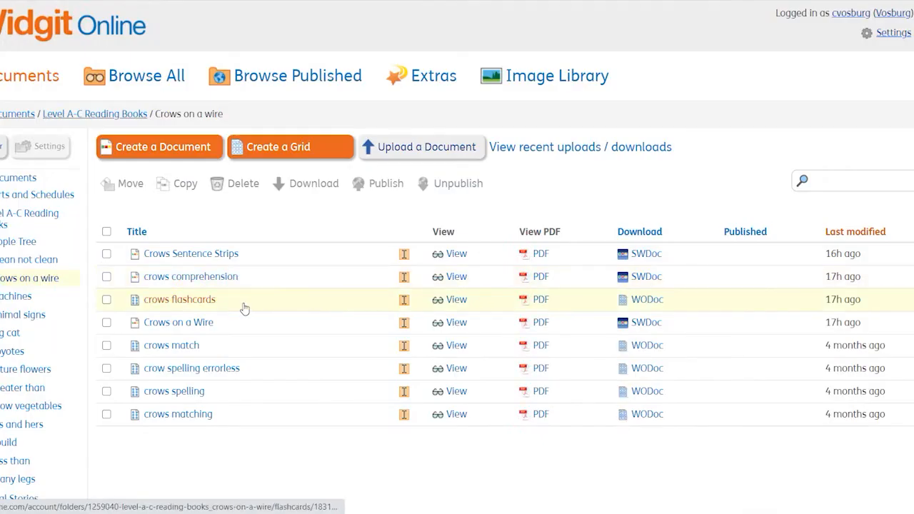
# - Open the "crow spelling errorless" document to preview it, then close the editor
pyautogui.scroll(-2, 244, 308)
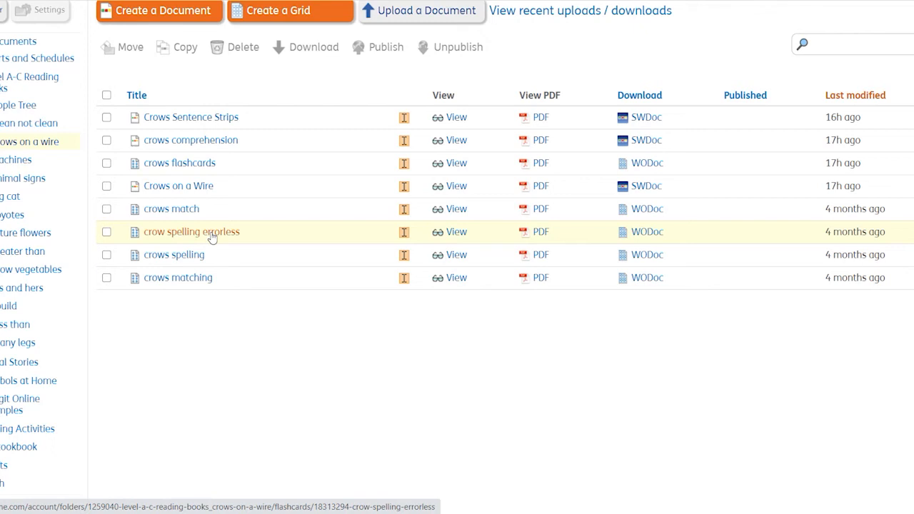
pyautogui.click(212, 235)
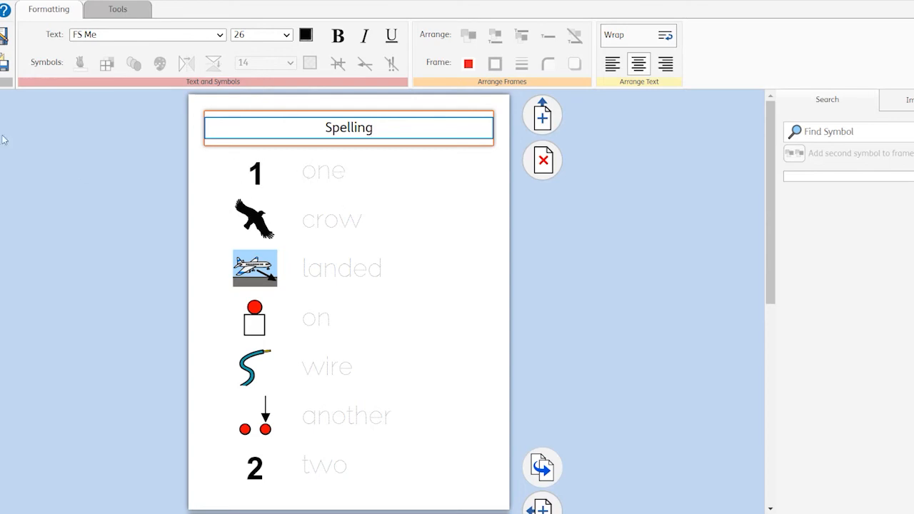
pyautogui.click(1, 38)
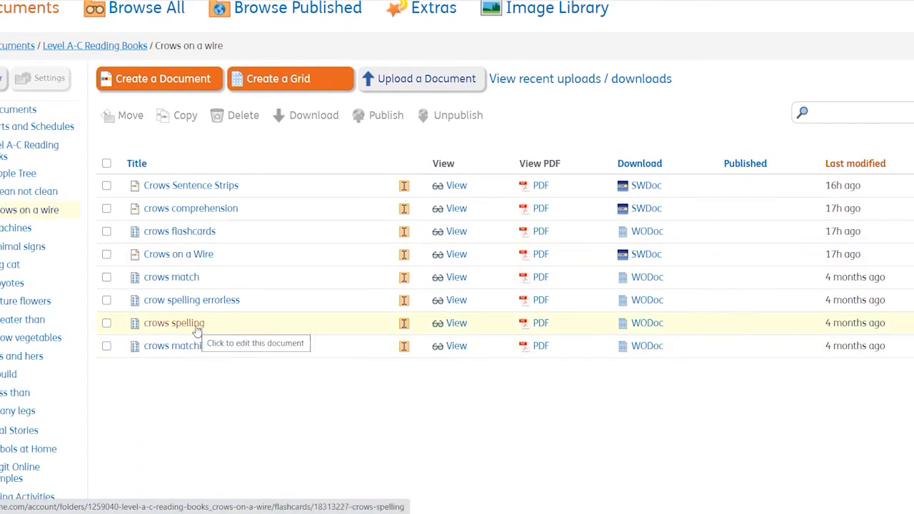
# - Open the "crows spelling" document, scroll through both spelling pages, and close it without saving
pyautogui.click(252, 187)
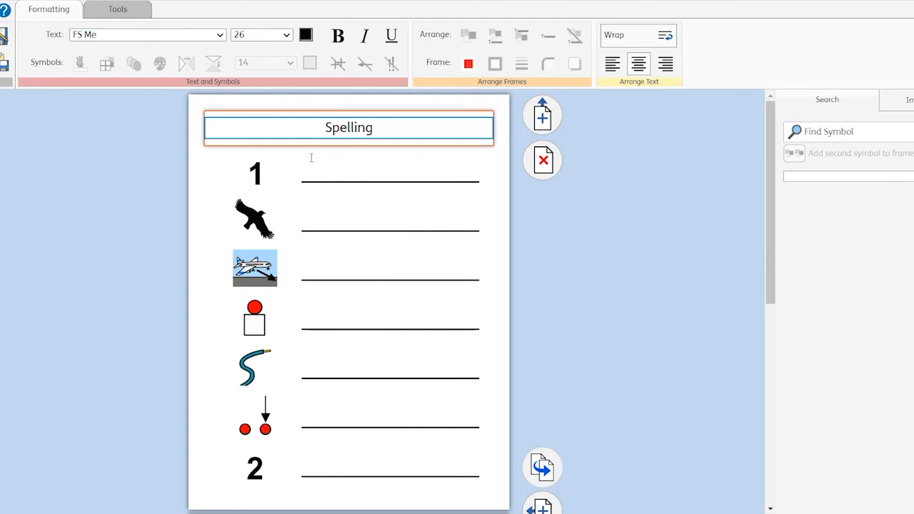
pyautogui.scroll(-6, 477, 374)
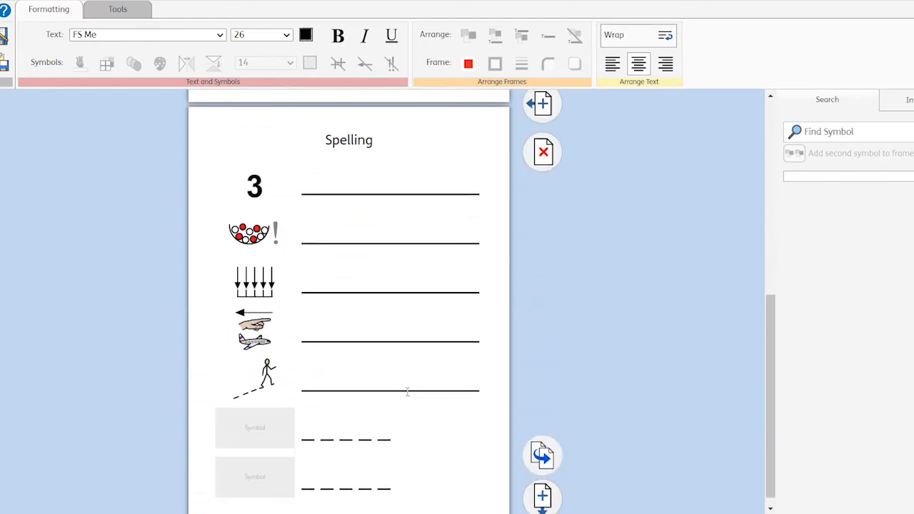
pyautogui.scroll(6, 407, 395)
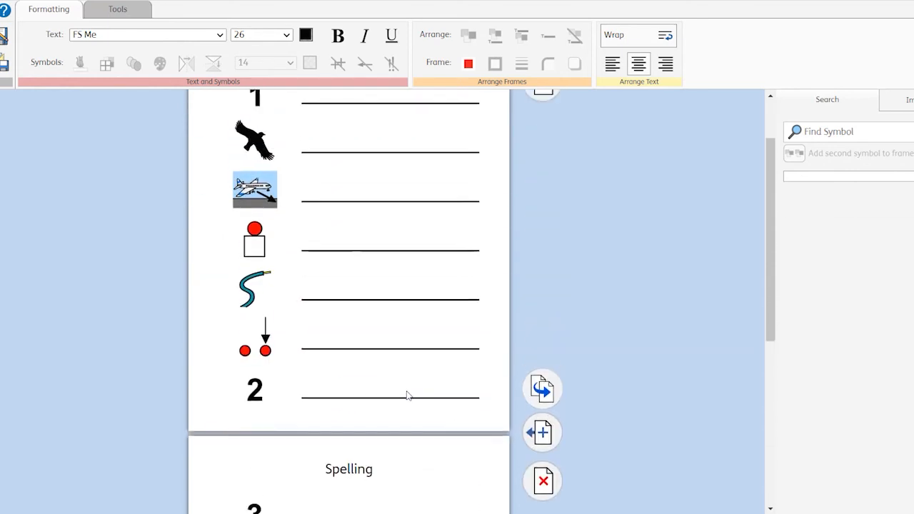
pyautogui.click(148, 171)
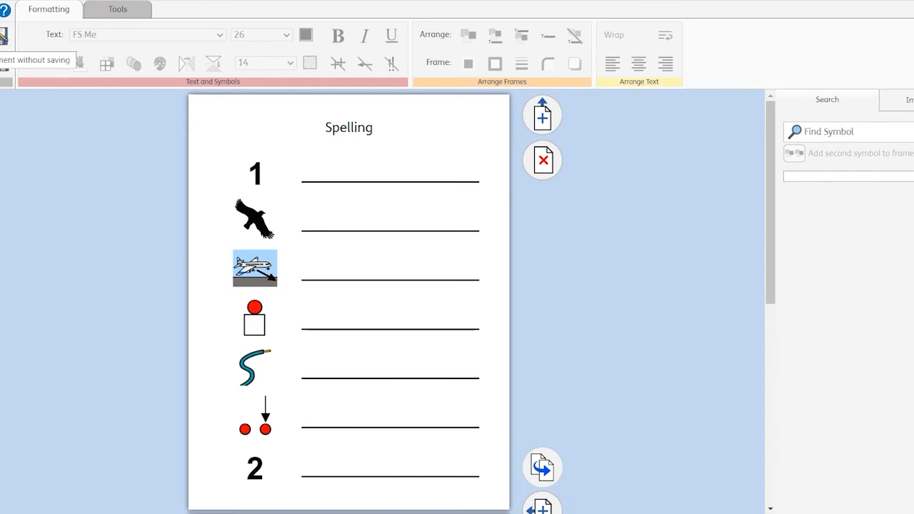
pyautogui.click(0, 35)
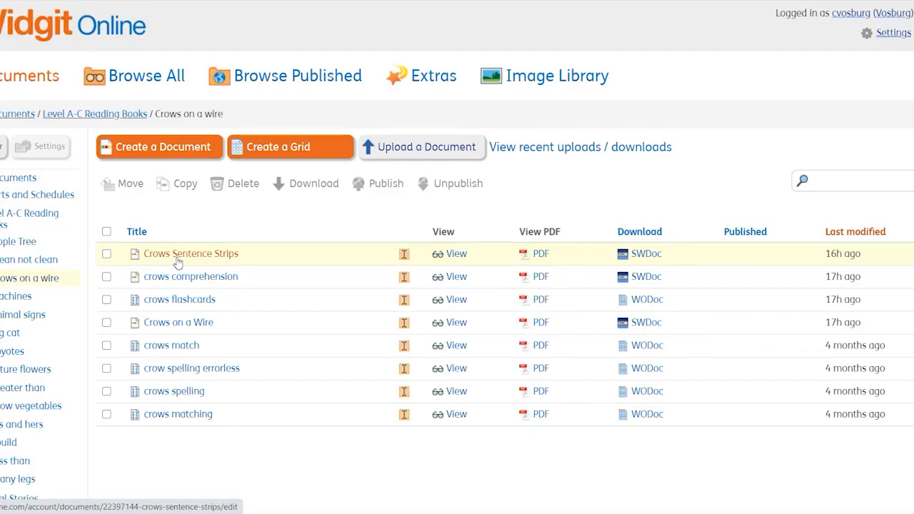
# - Open the "crows matching" worksheet to preview its tick-the-answer layout, then close it
pyautogui.scroll(-1, 187, 307)
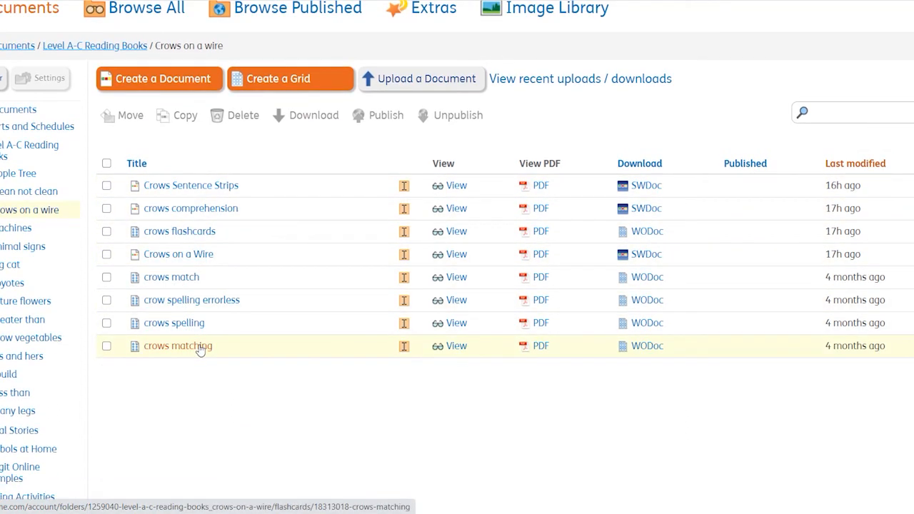
pyautogui.click(199, 349)
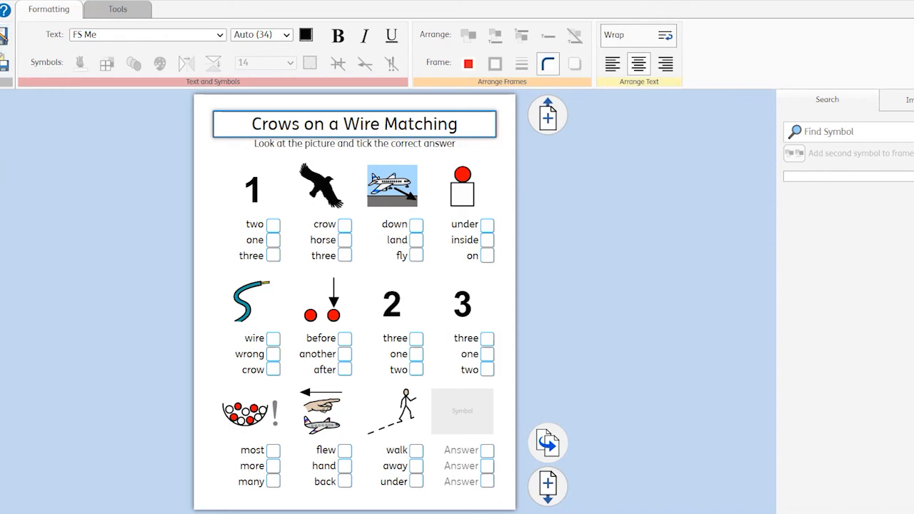
pyautogui.click(4, 62)
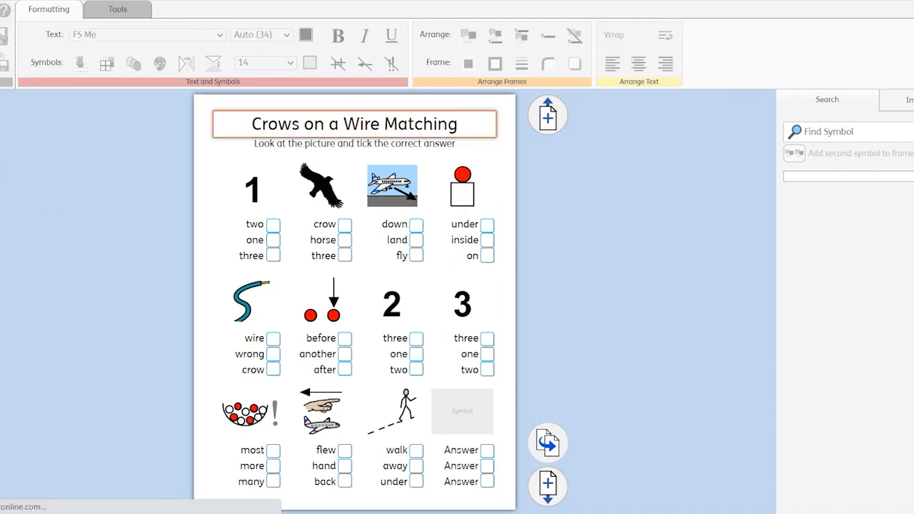